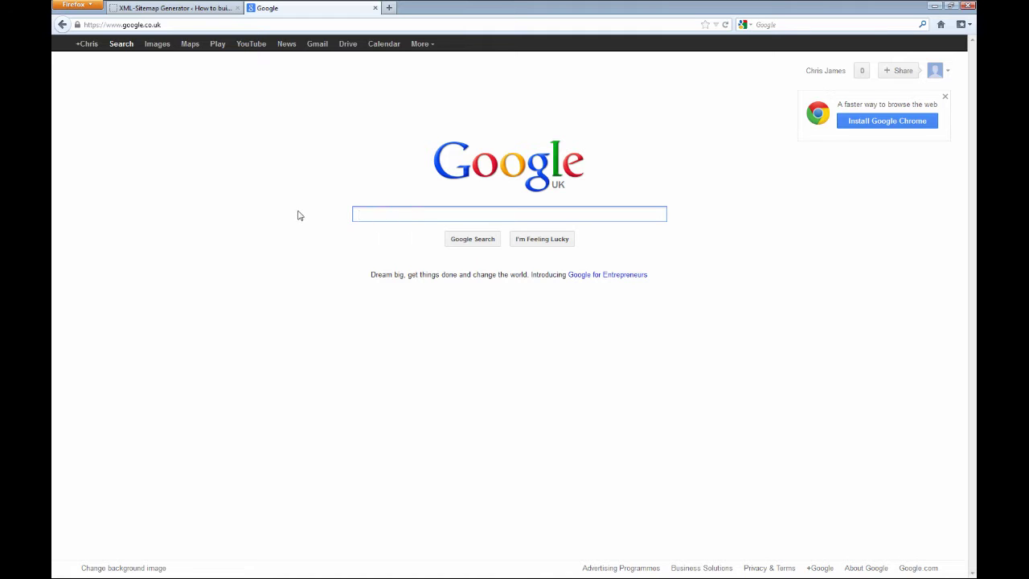
Step: Search Google for "analytics" and open the Google Analytics official website
text(ana)
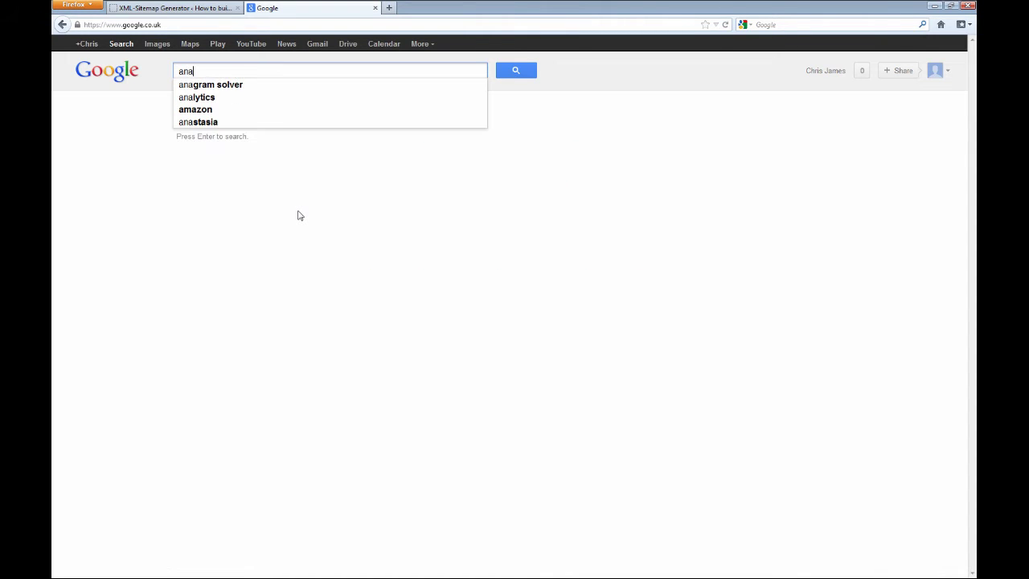
text(l)
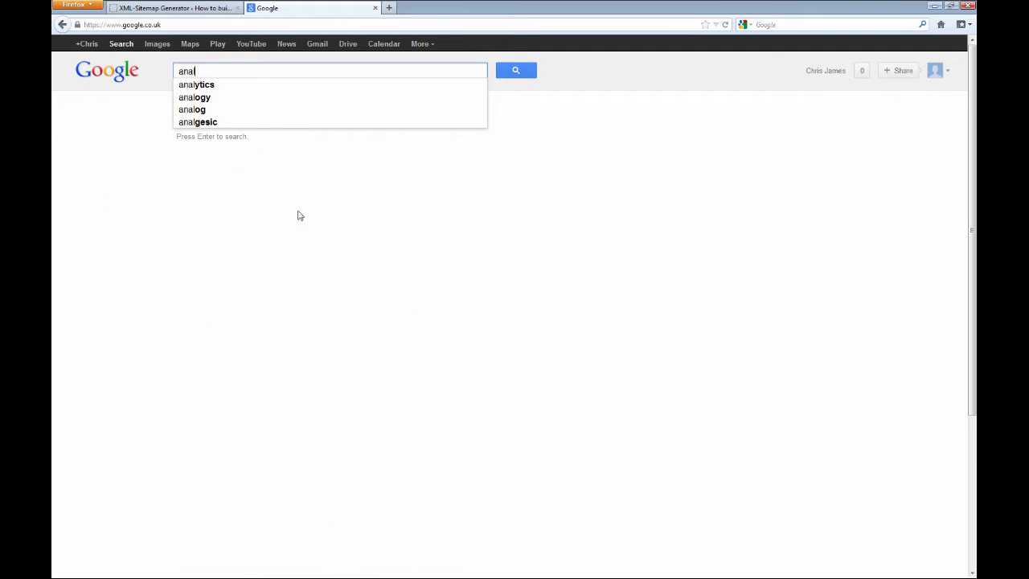
text(yt)
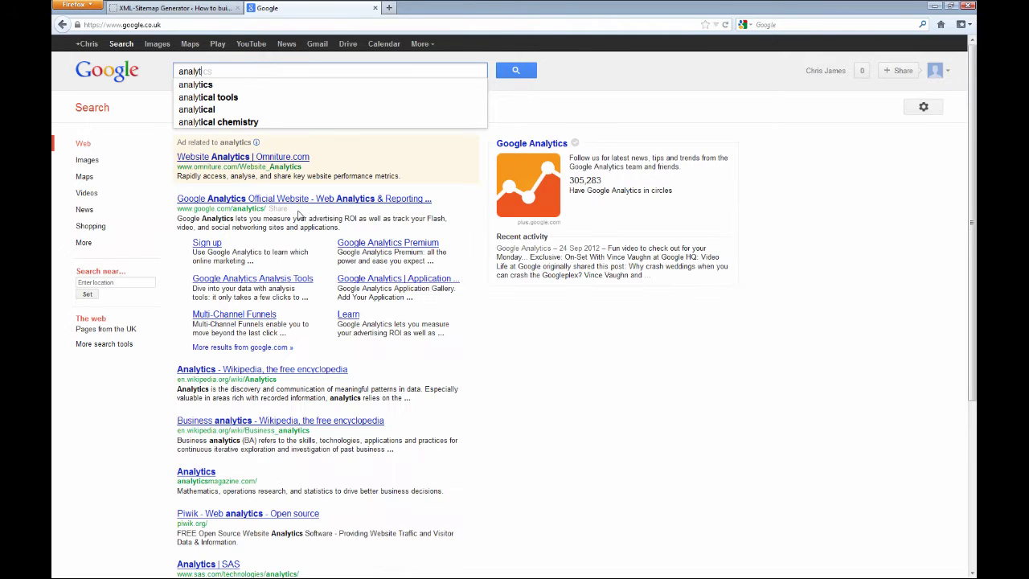
text(ics)
key(Return)
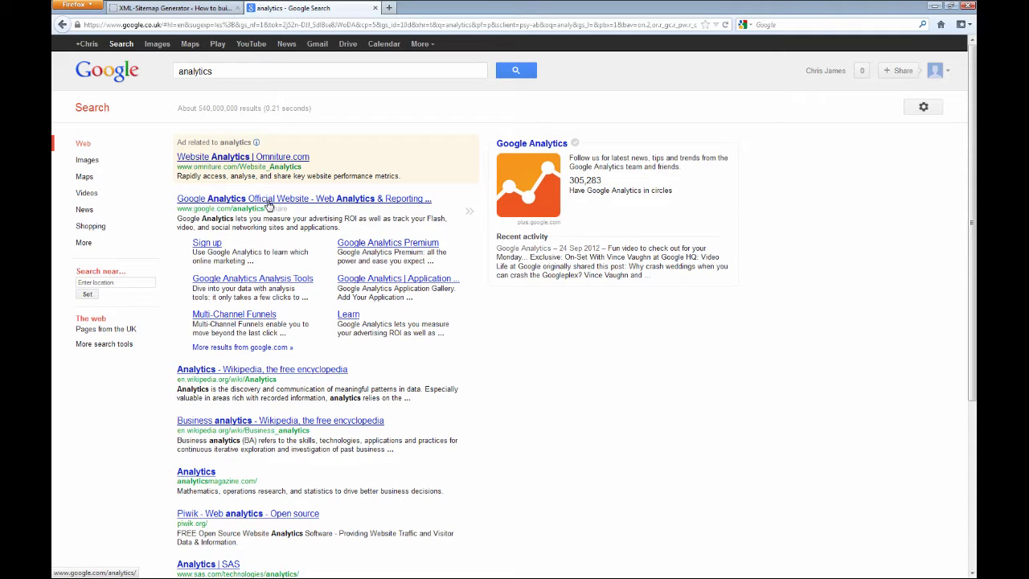
click(335, 203)
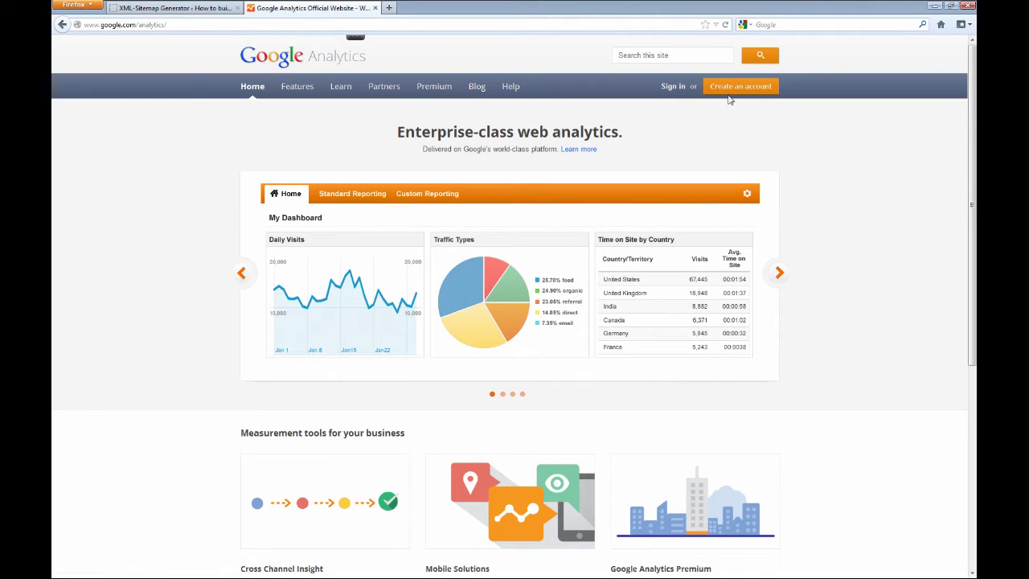
Step: Sign in to Google Analytics with the account password and start the sign-up for the service
click(672, 88)
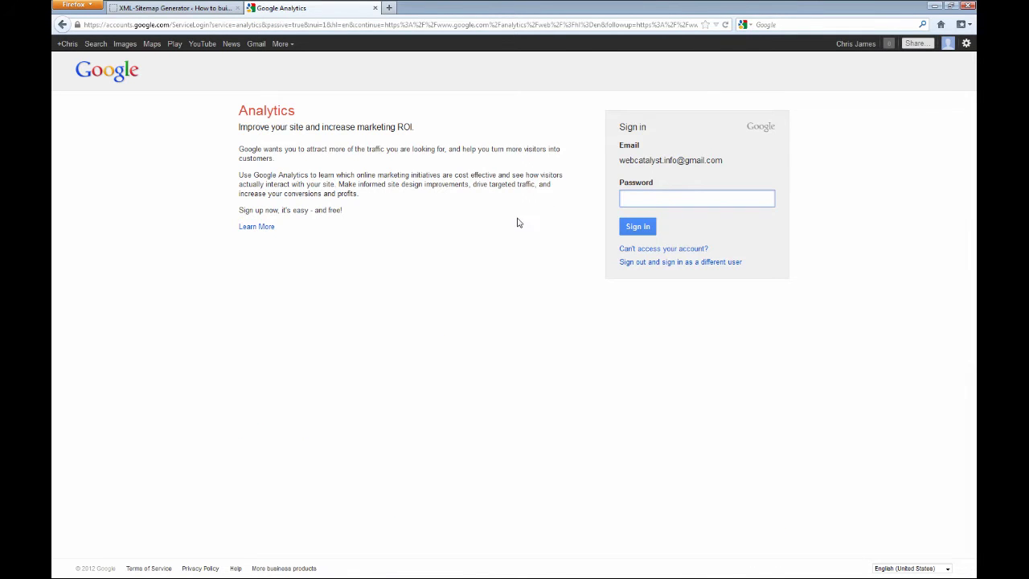
text(•••••••••)
click(631, 227)
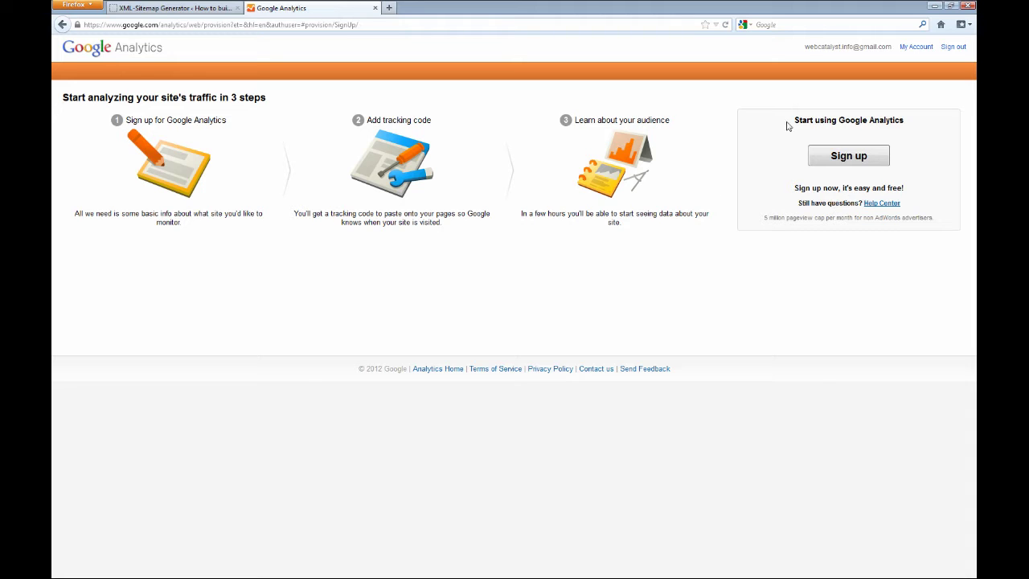
click(867, 155)
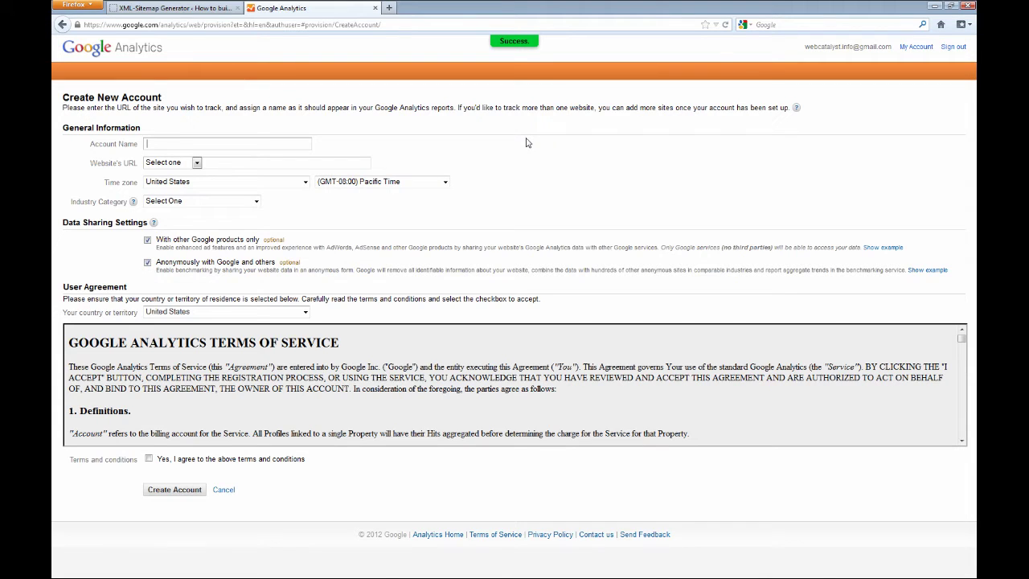
text(www.webcatalystdem)
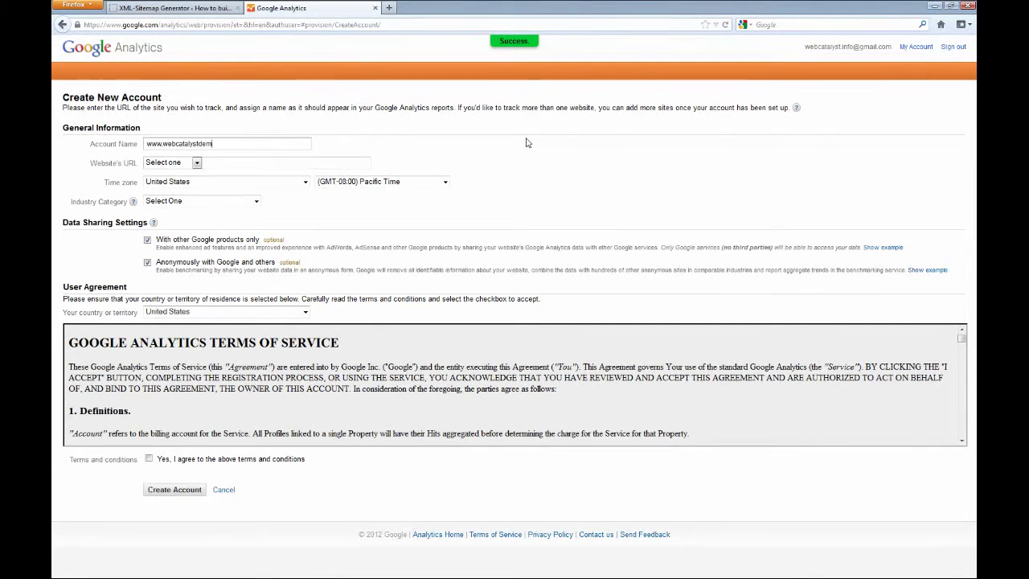
text(o.co.uk)
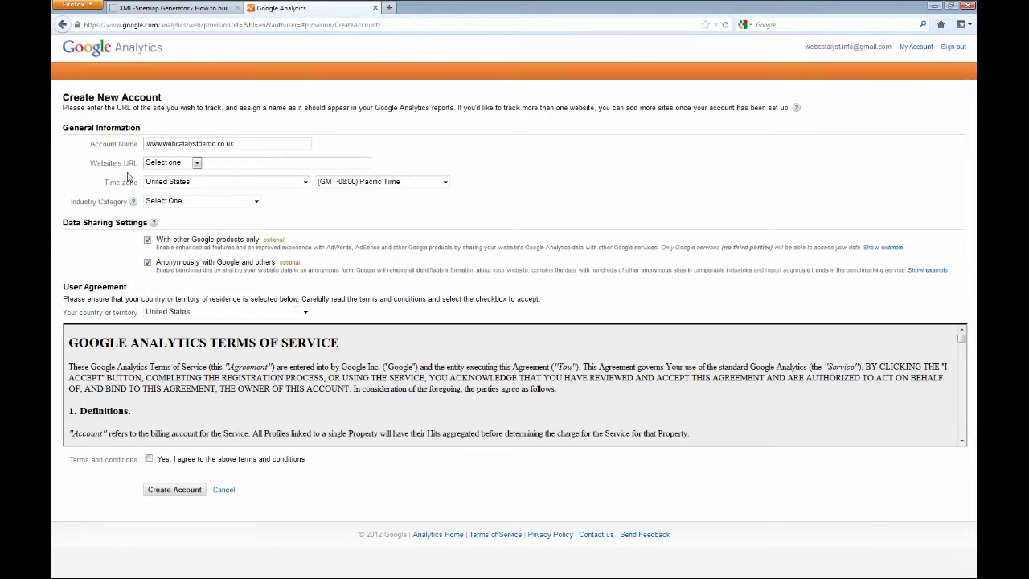
click(165, 163)
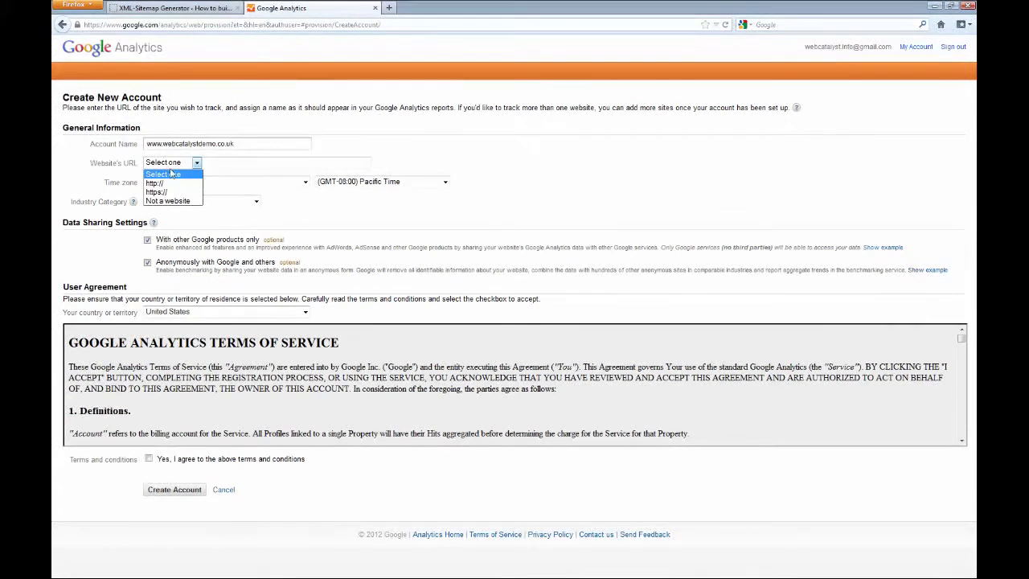
click(159, 184)
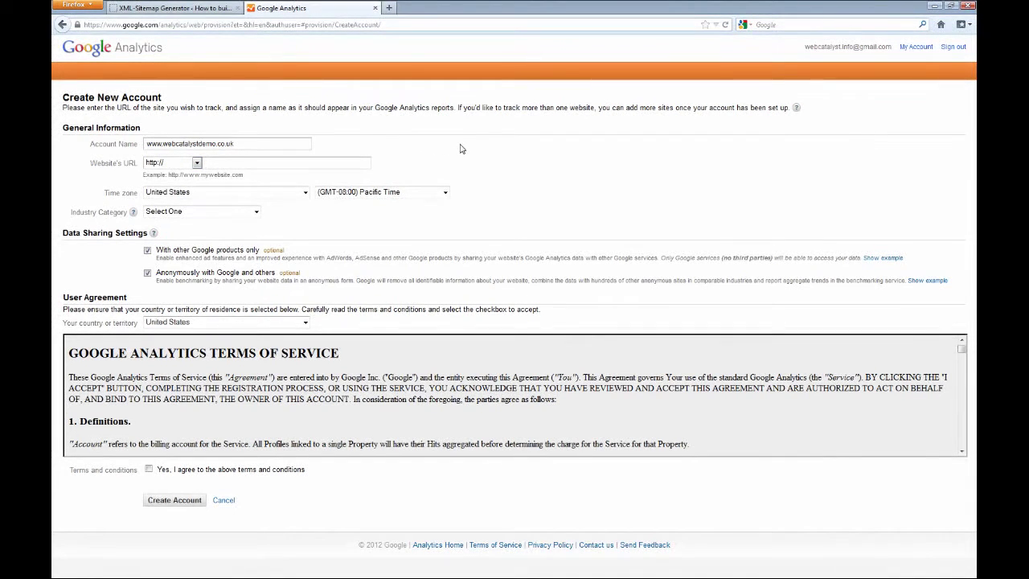
text(www.webcatalystdemo.co.uk)
drag(240, 143, 155, 143)
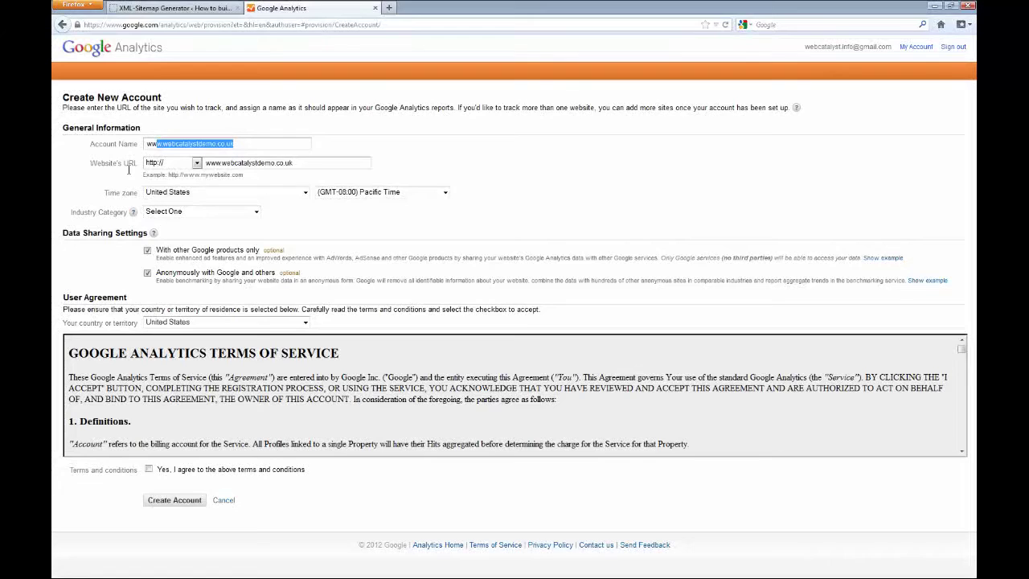
Step: Set the new account's time zone country to United Kingdom and its industry category to Technology
click(301, 192)
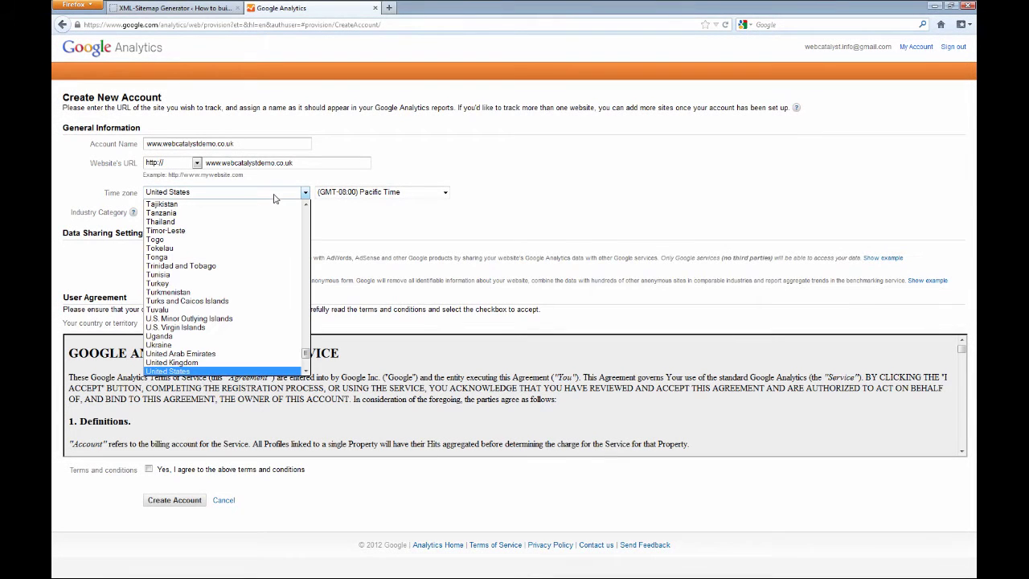
click(197, 363)
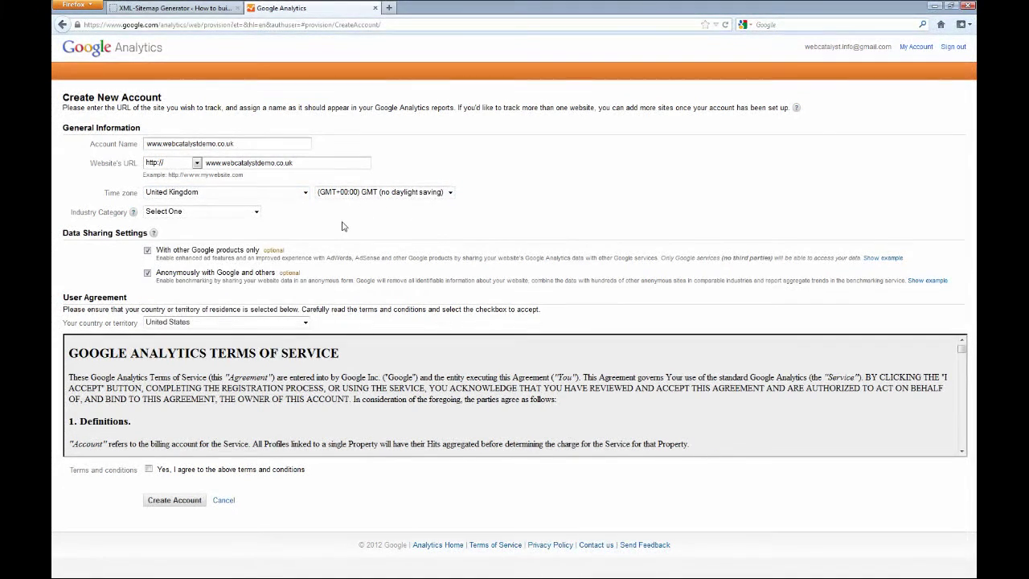
click(254, 212)
click(254, 212)
click(258, 212)
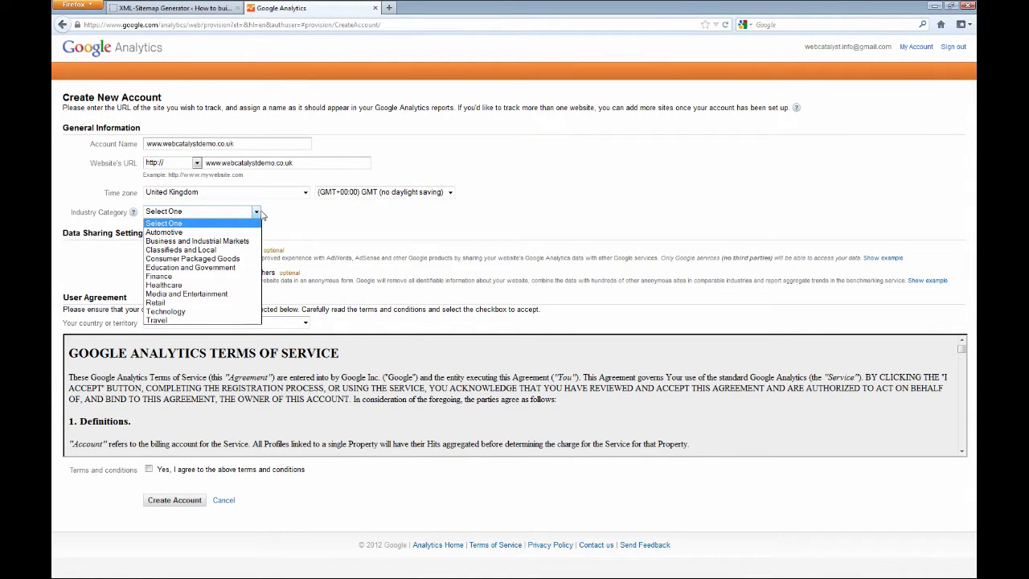
click(165, 311)
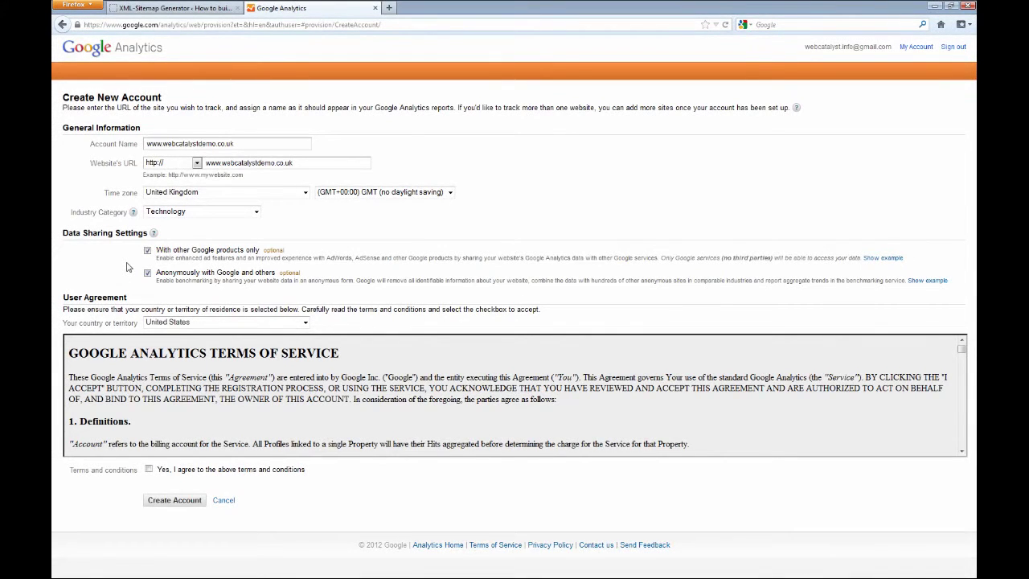
Step: Choose United Kingdom as the country in the user agreement, accept the terms and conditions, and create the account
click(176, 328)
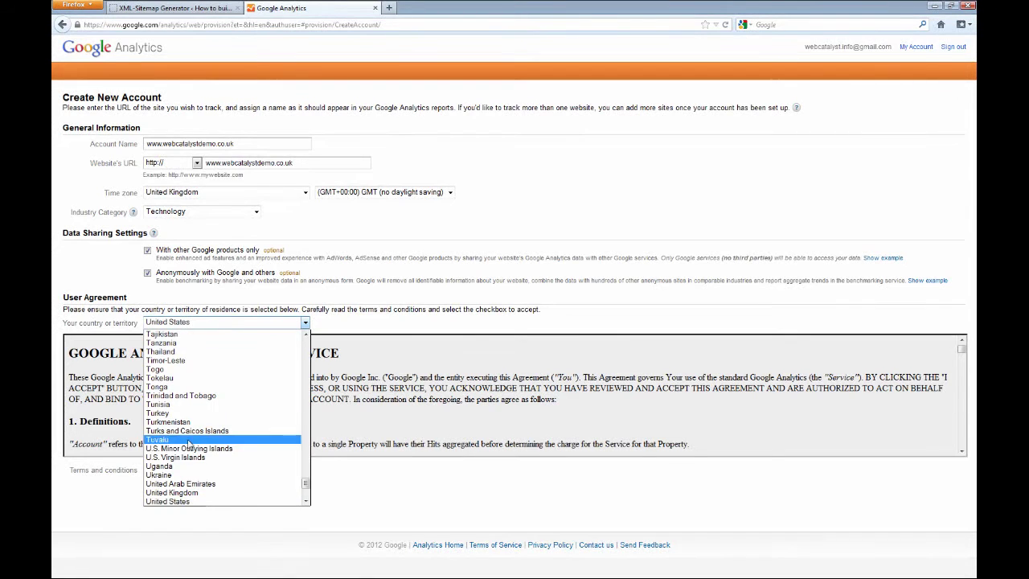
click(194, 492)
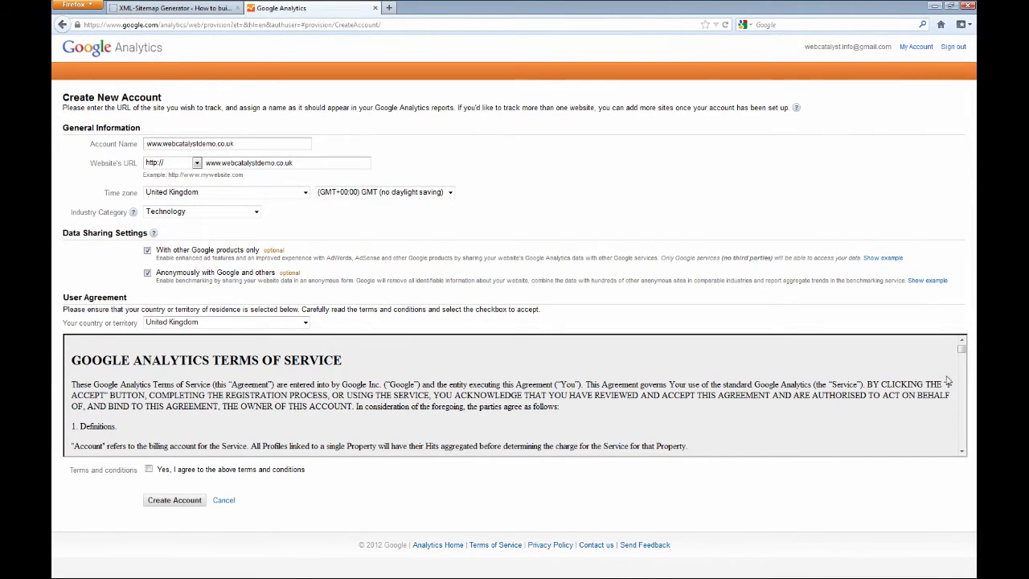
drag(962, 351, 961, 446)
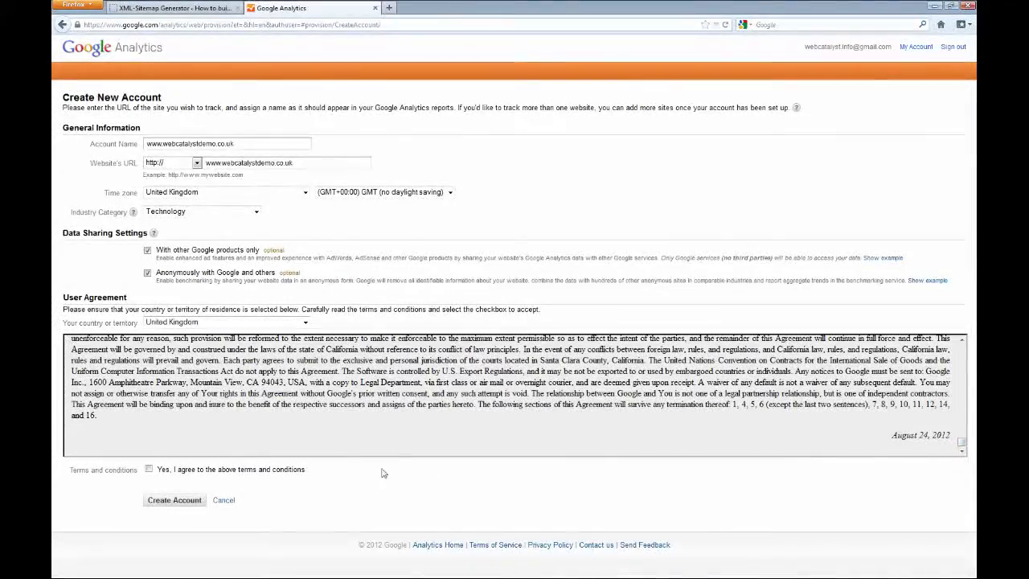
click(149, 469)
click(171, 503)
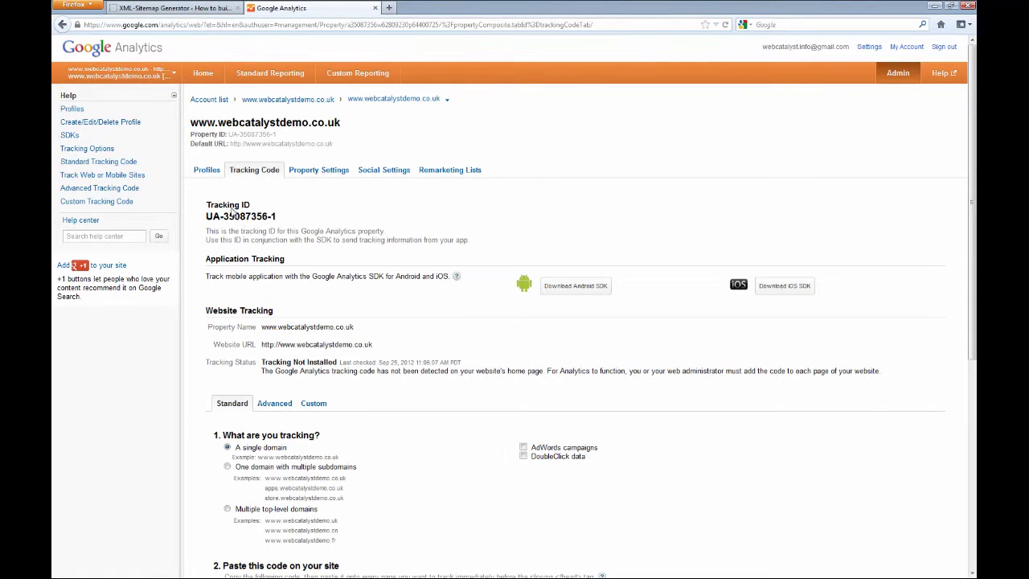
Step: Review the new property's tracking ID and the JavaScript tracking code provided for the site
drag(282, 218, 207, 222)
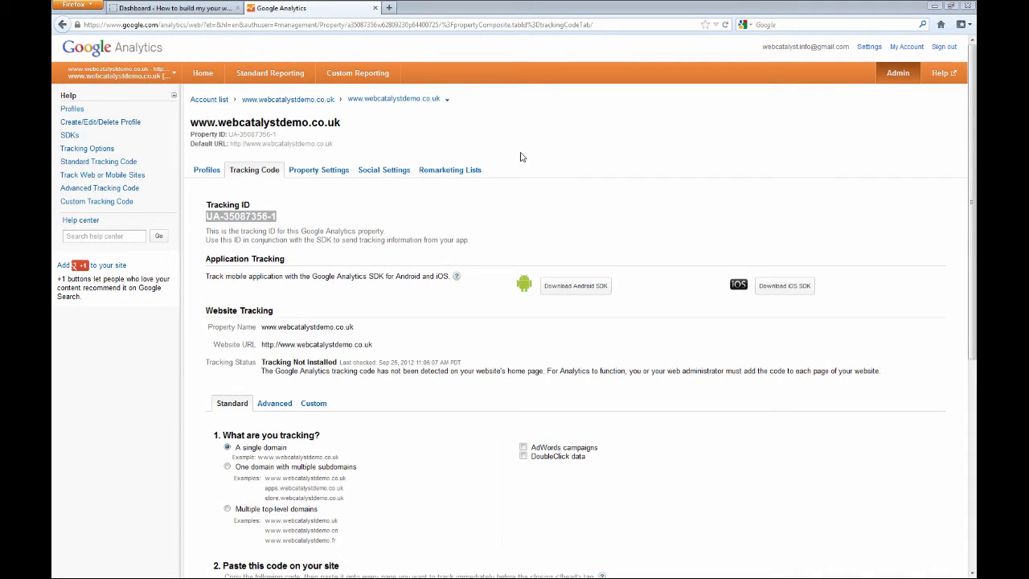
click(655, 192)
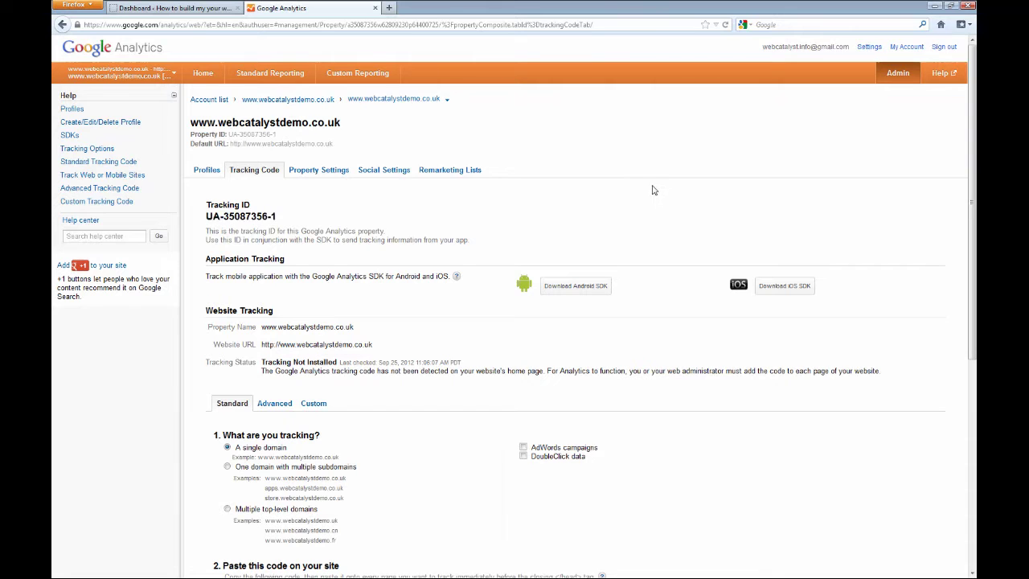
drag(973, 132, 975, 317)
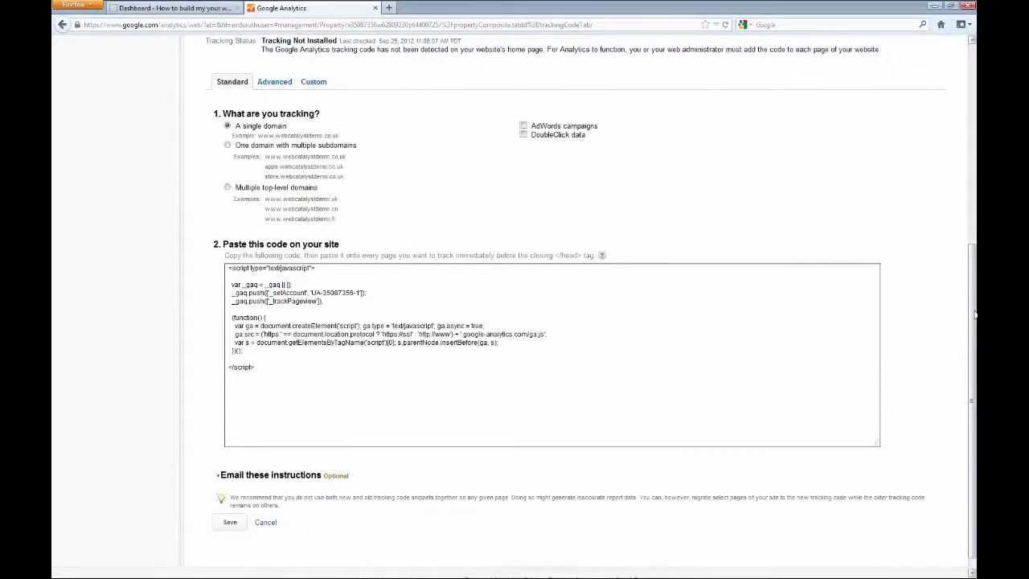
drag(290, 387, 219, 268)
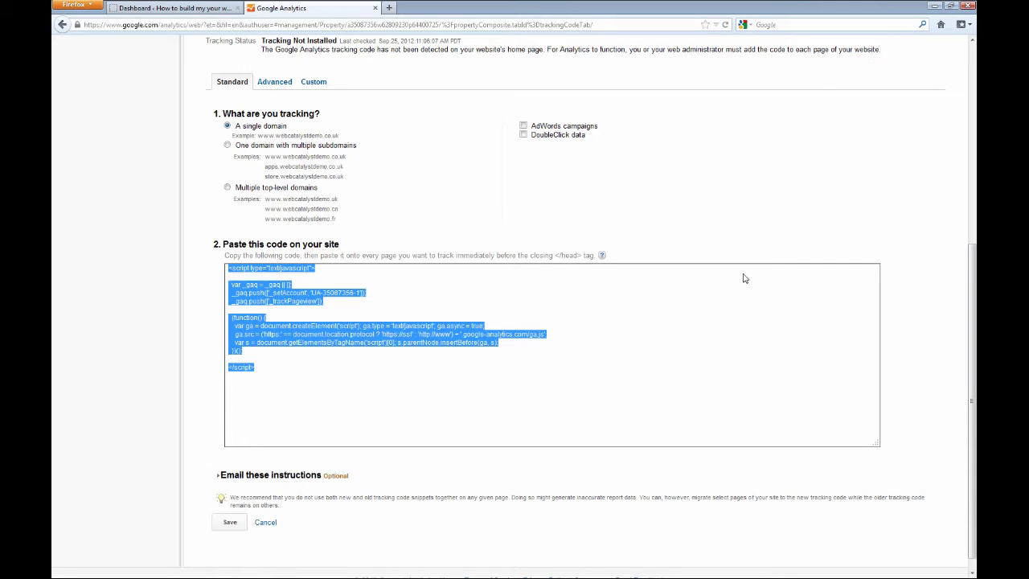
drag(974, 277, 974, 82)
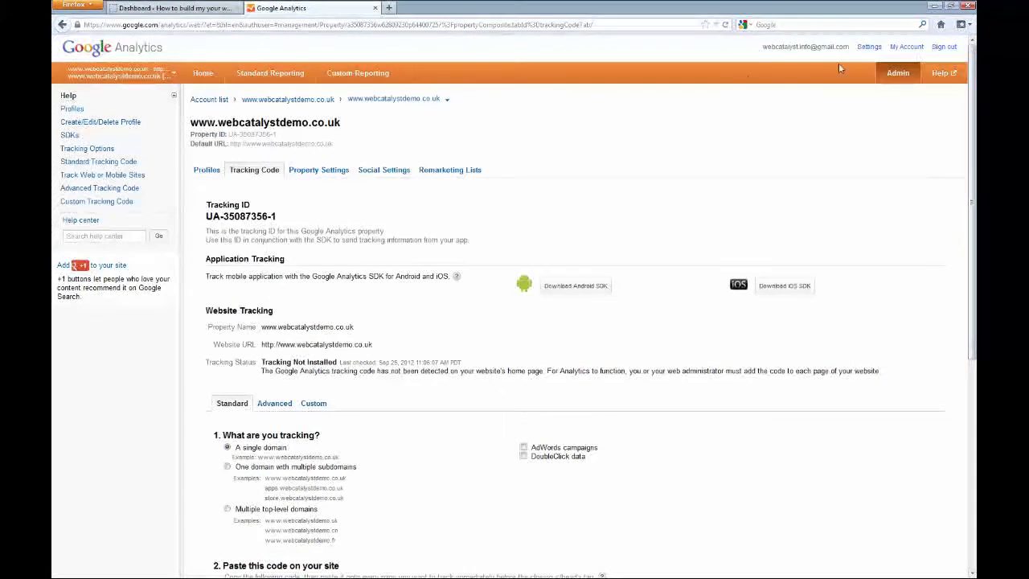
Step: Switch to the site's WordPress dashboard and search for new plugins with the term "google analytics"
click(185, 10)
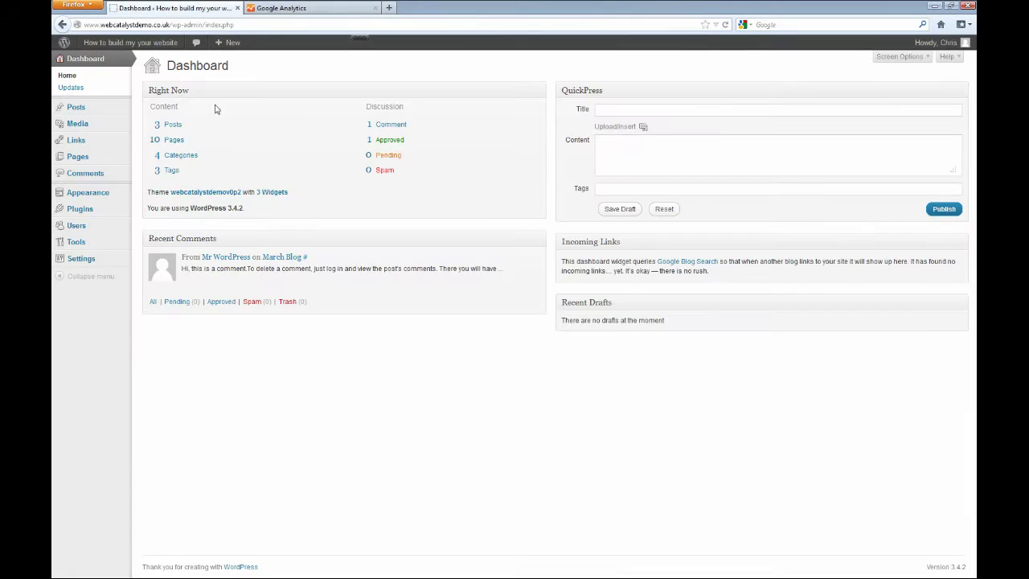
click(71, 212)
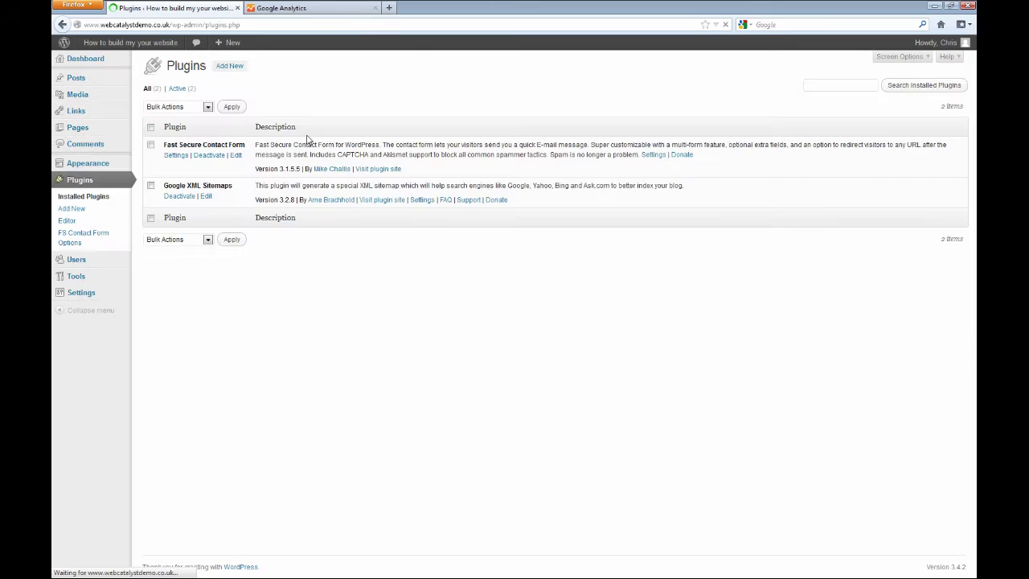
click(230, 66)
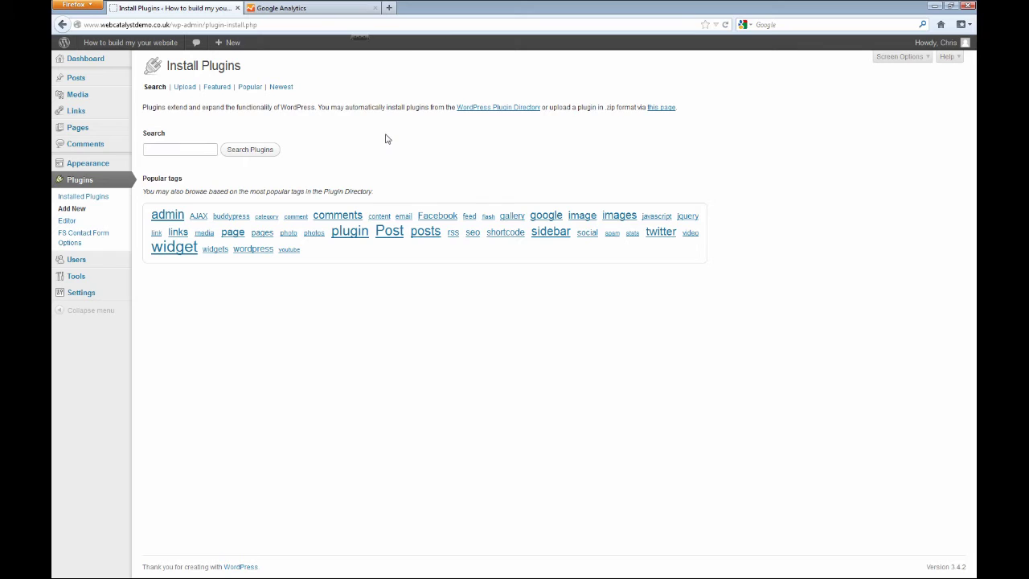
text(google analytics)
key(Return)
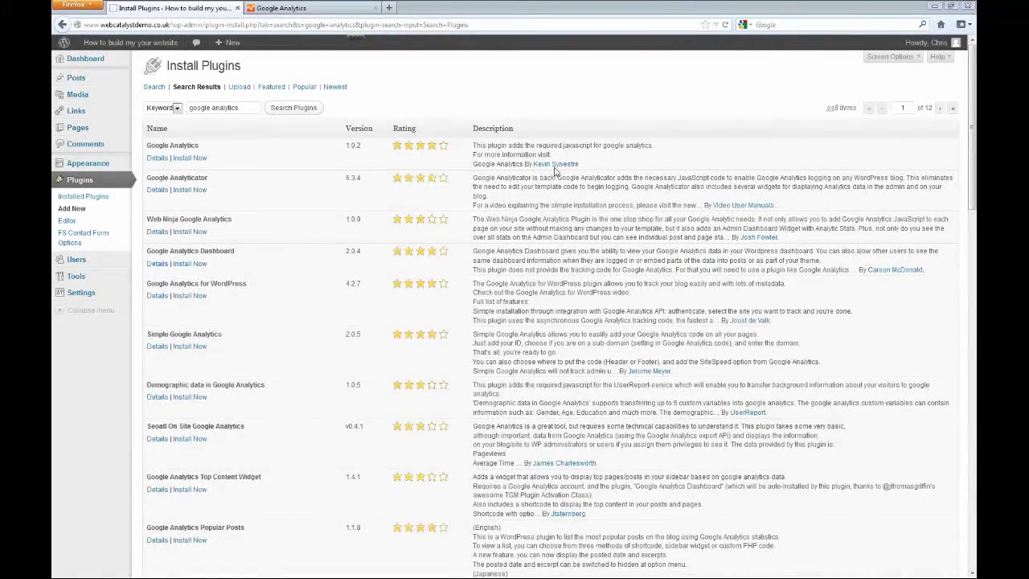
Step: Install and activate the Google Analytics 1.0.2 plugin, and open its settings page
click(193, 159)
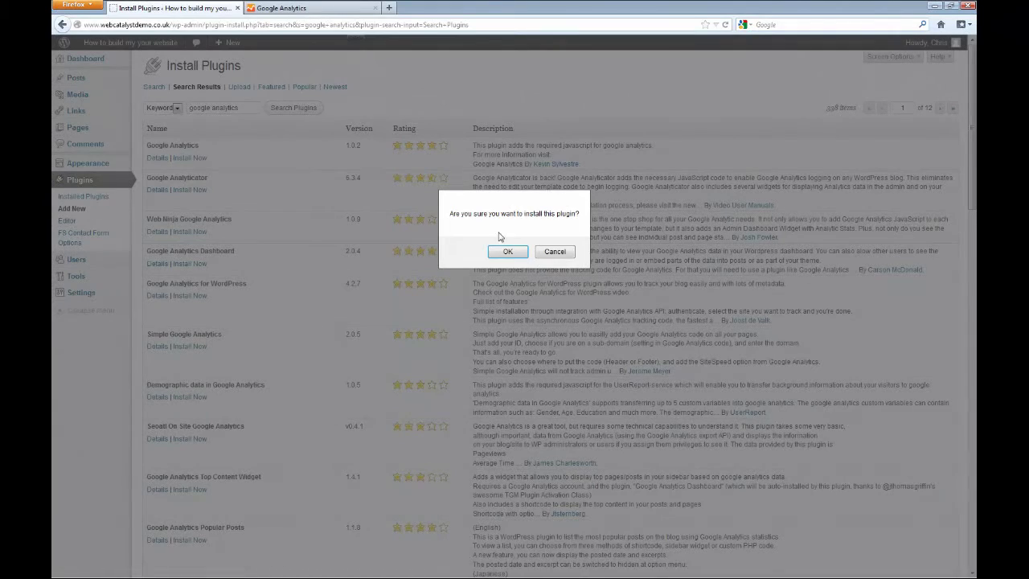
click(508, 252)
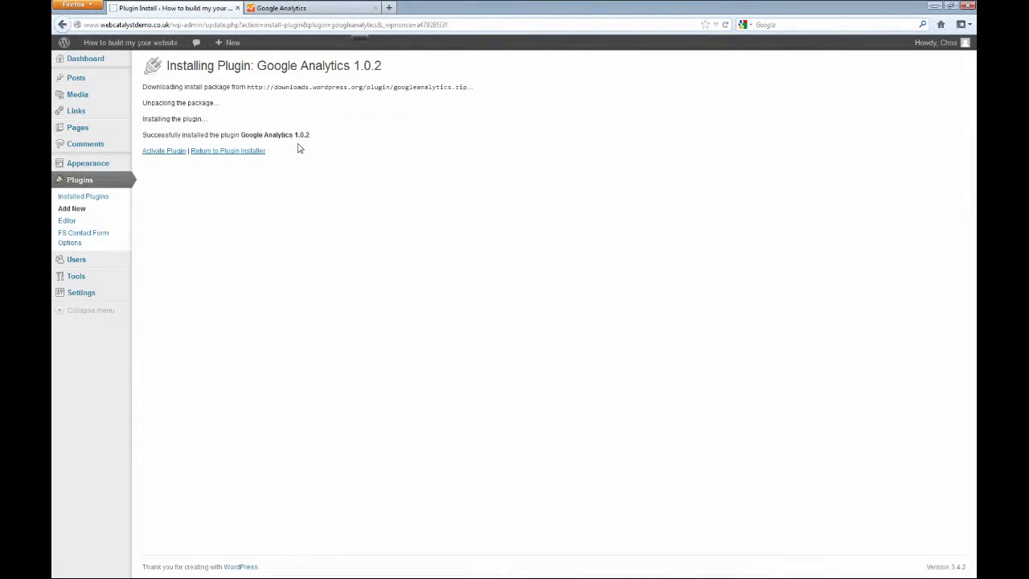
click(157, 152)
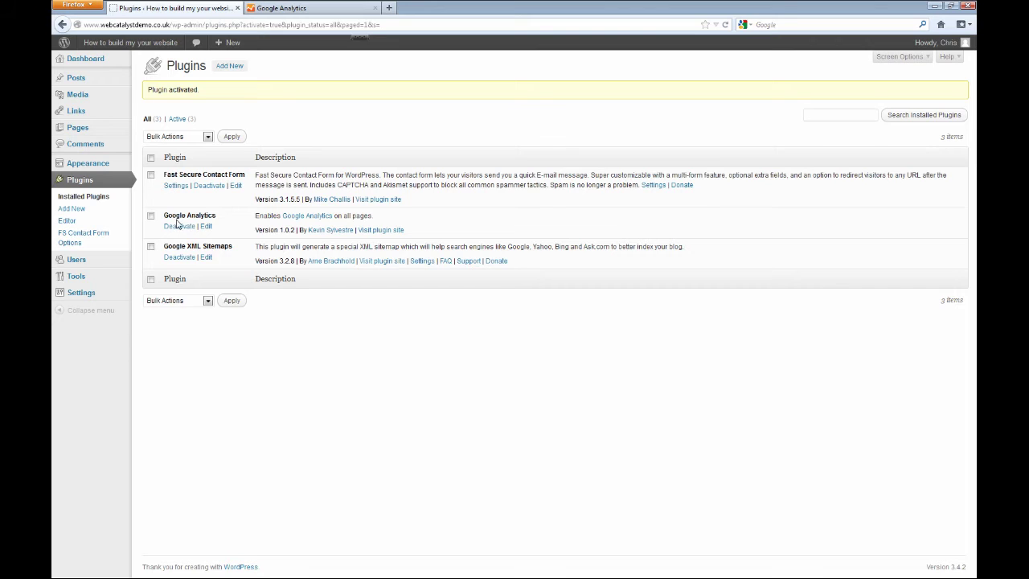
mouse_move(83, 297)
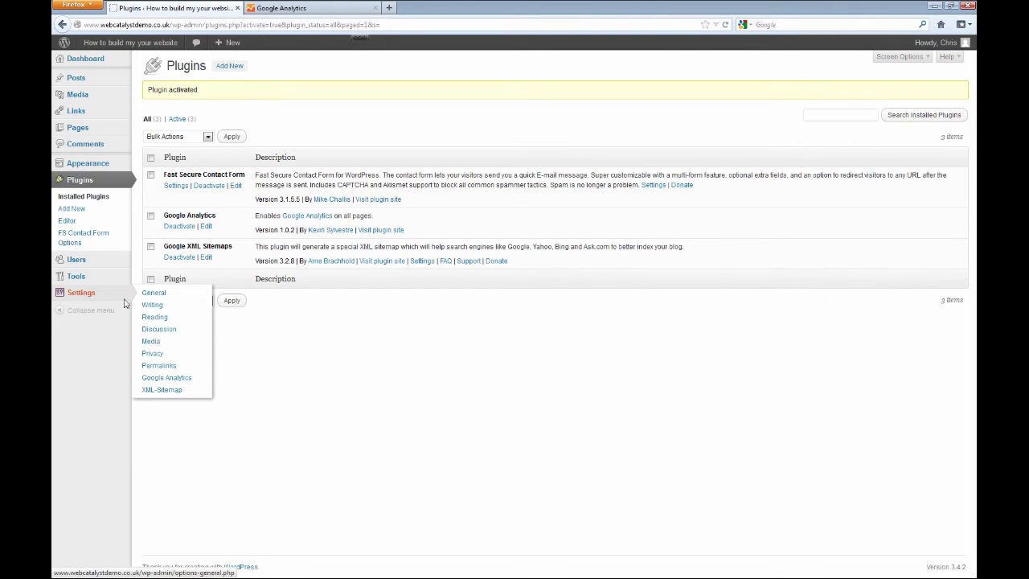
click(170, 382)
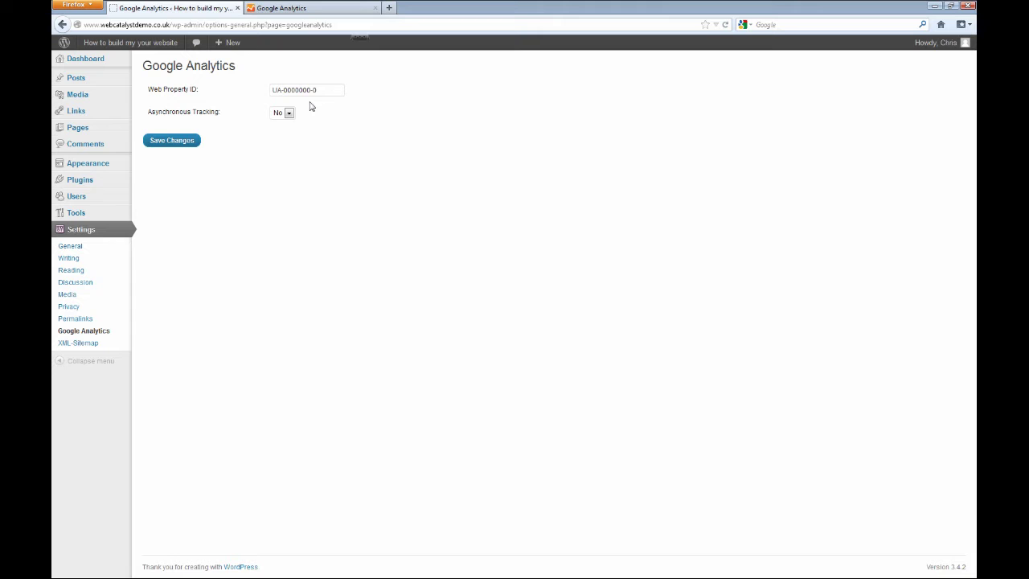
click(309, 10)
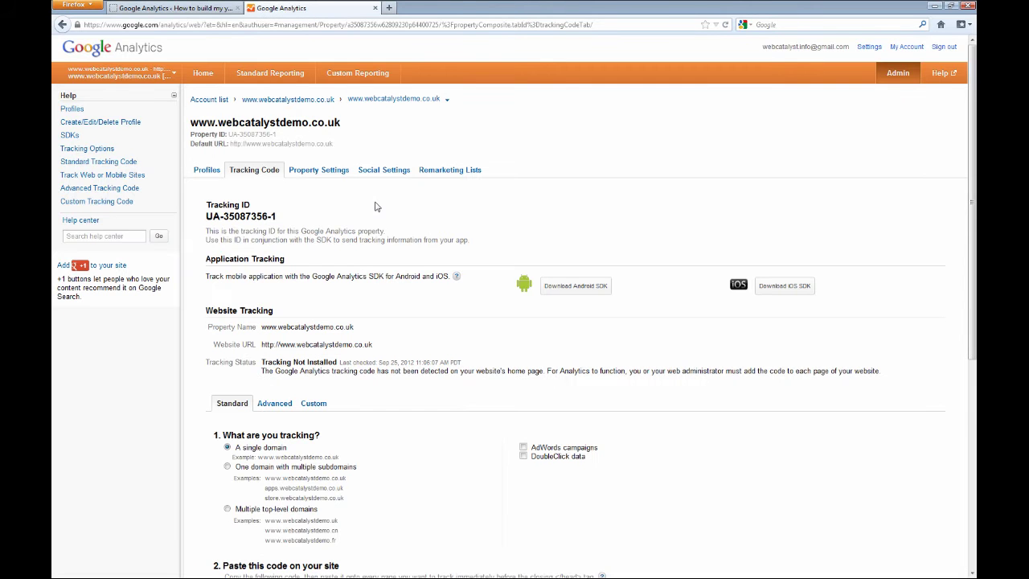
drag(279, 222, 206, 222)
right_click(230, 219)
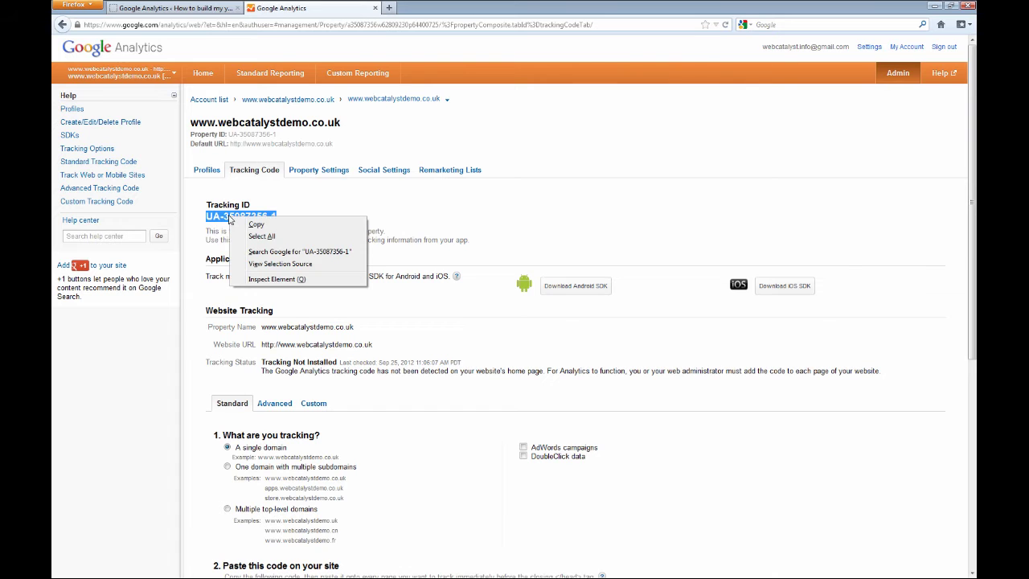
click(283, 226)
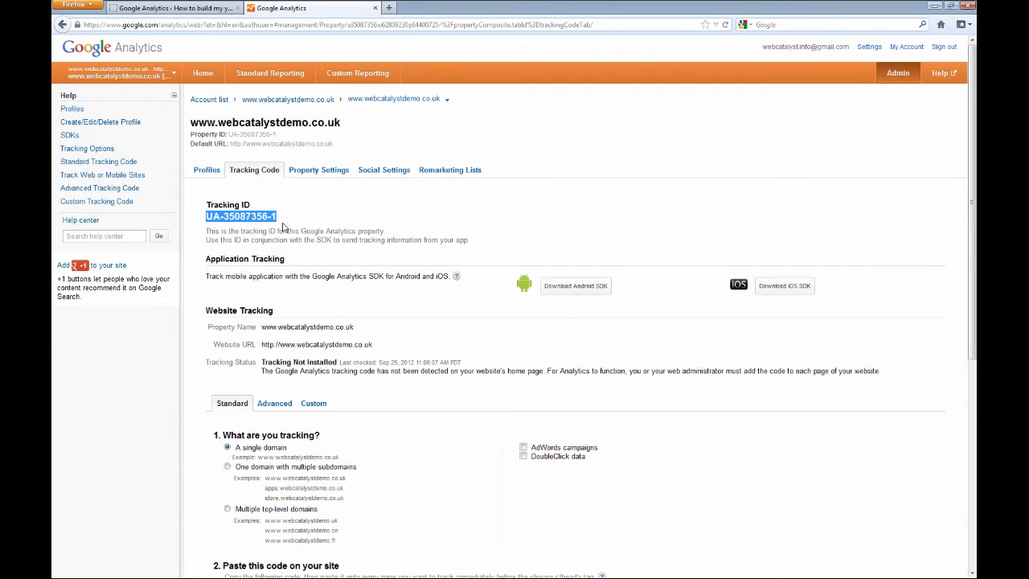
Step: Return to the WordPress plugin settings and replace the placeholder Web Property ID with the copied tracking ID
click(209, 9)
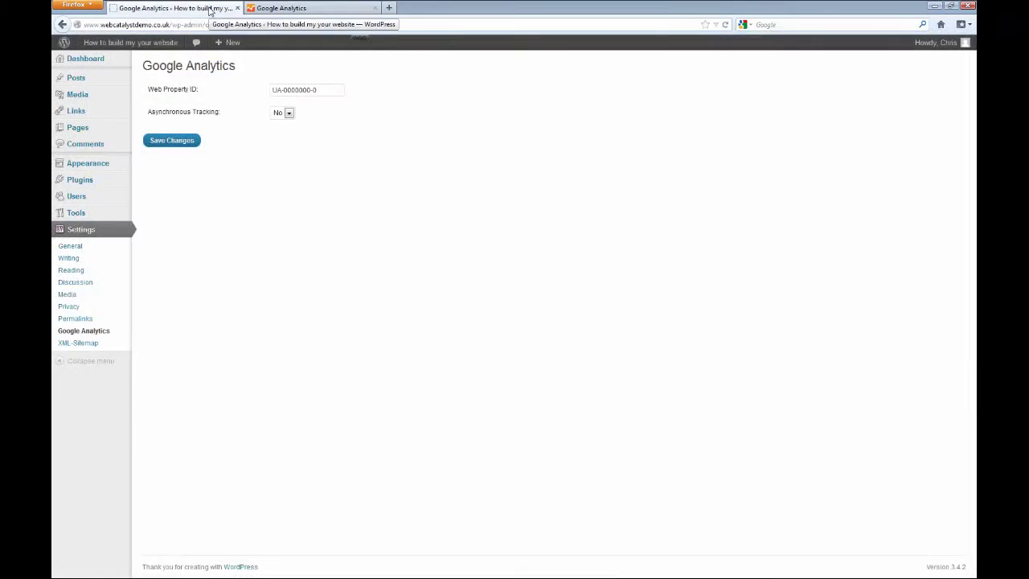
drag(335, 92, 269, 94)
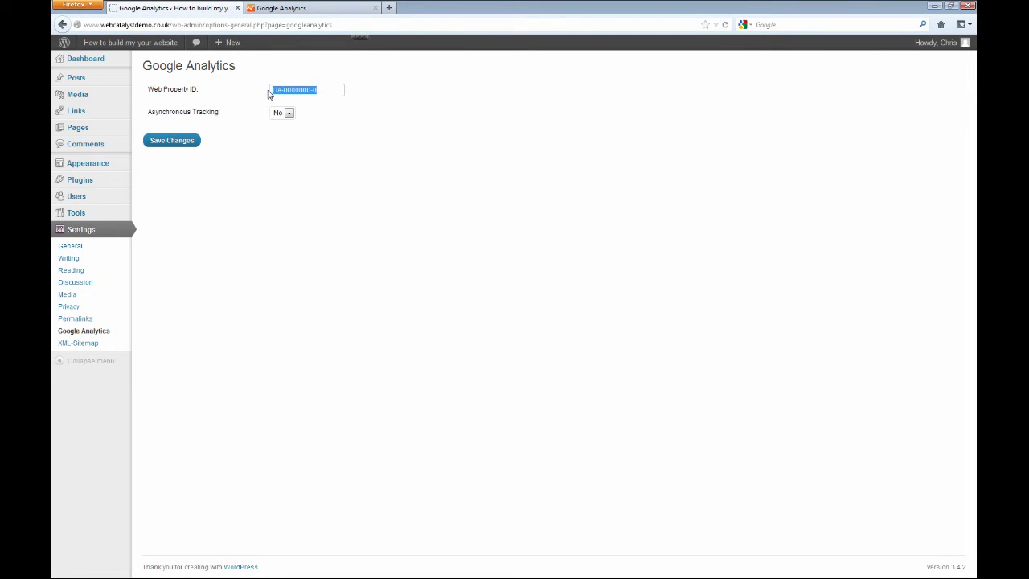
key(BackSpace)
right_click(275, 92)
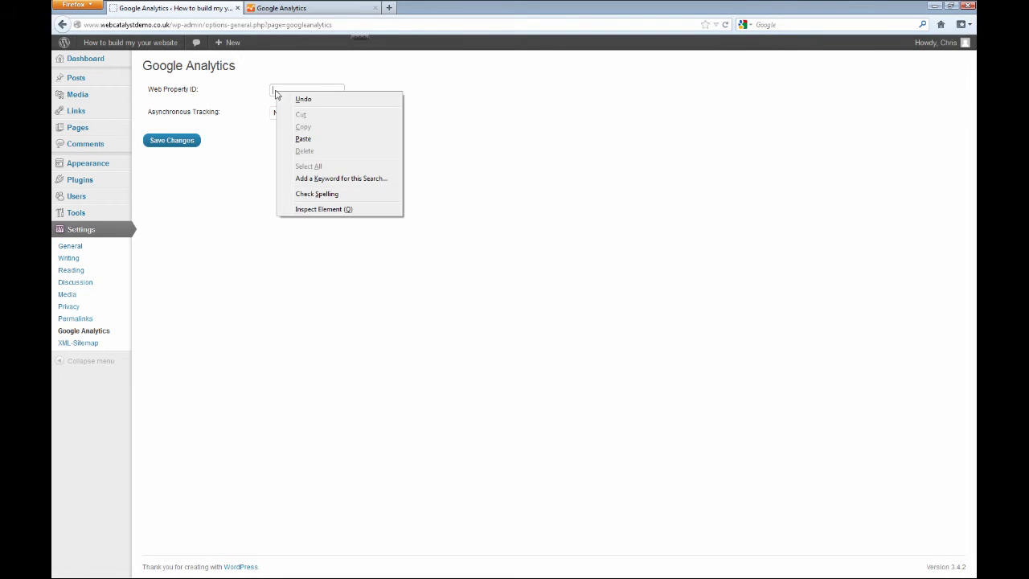
click(306, 138)
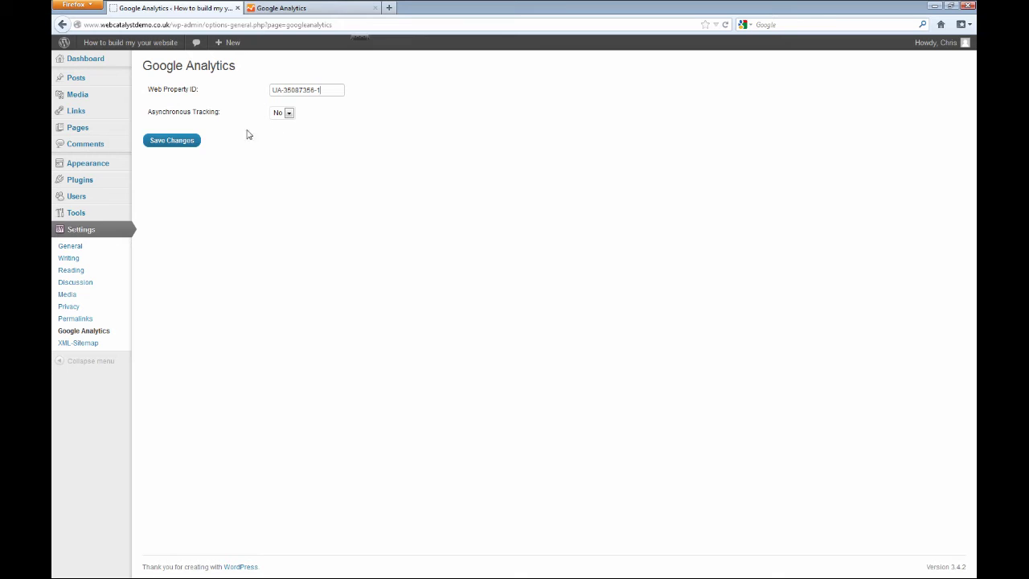
Step: Set Asynchronous Tracking to Yes and save the plugin settings
click(286, 114)
click(288, 125)
click(172, 140)
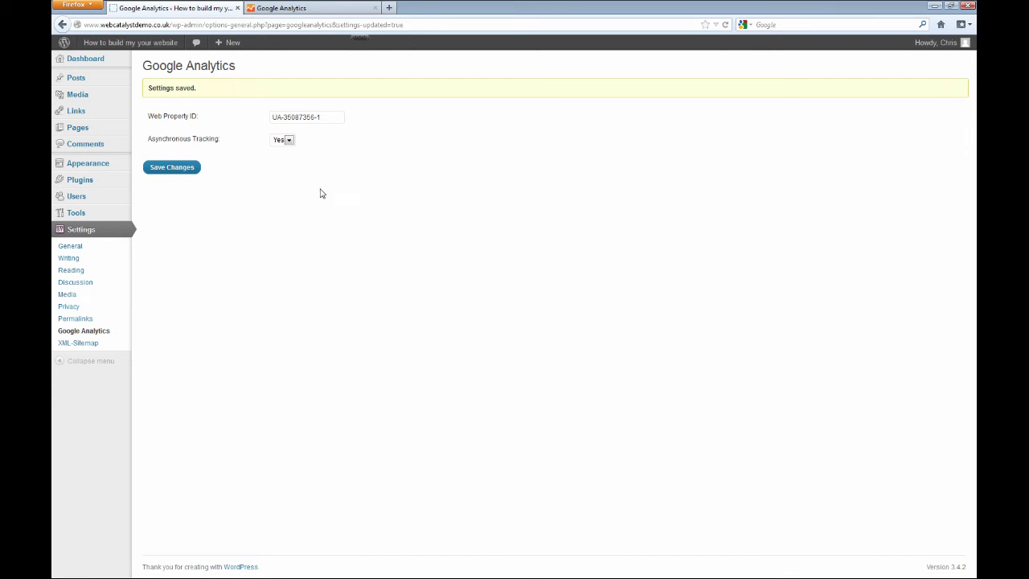
Step: Visit the live site's home page, then its "What it is" and "What it does" pages
click(154, 47)
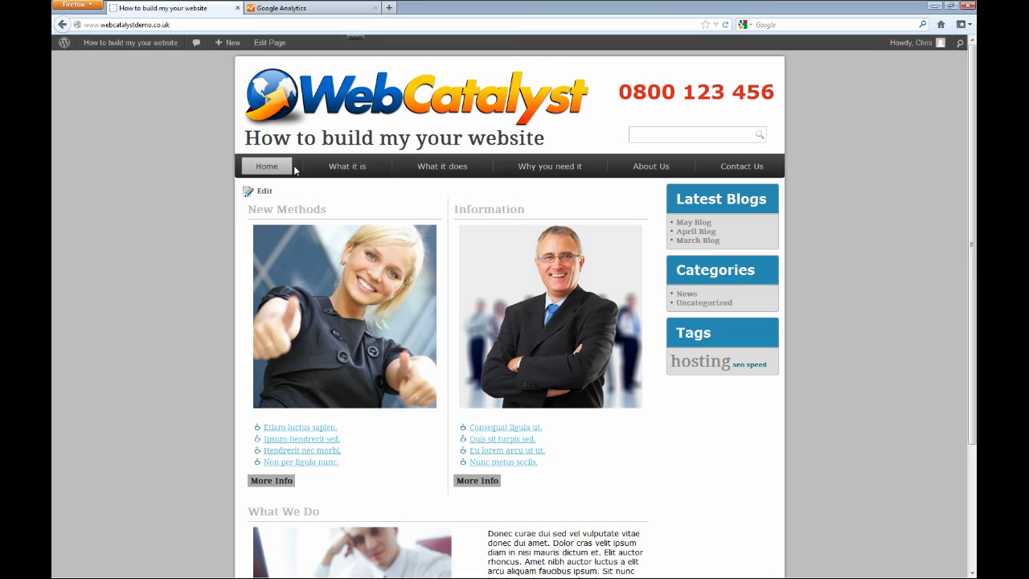
click(366, 169)
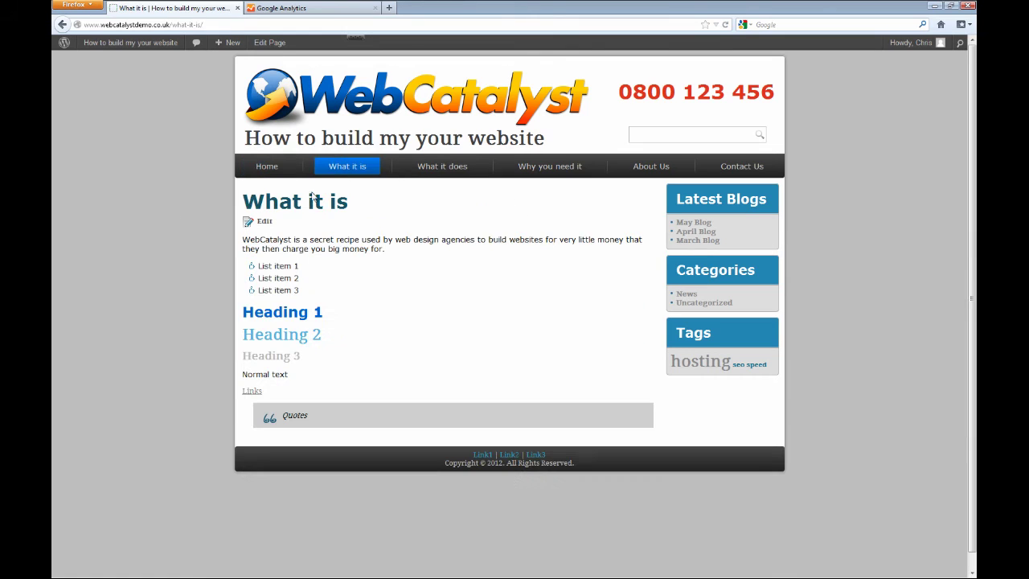
click(442, 165)
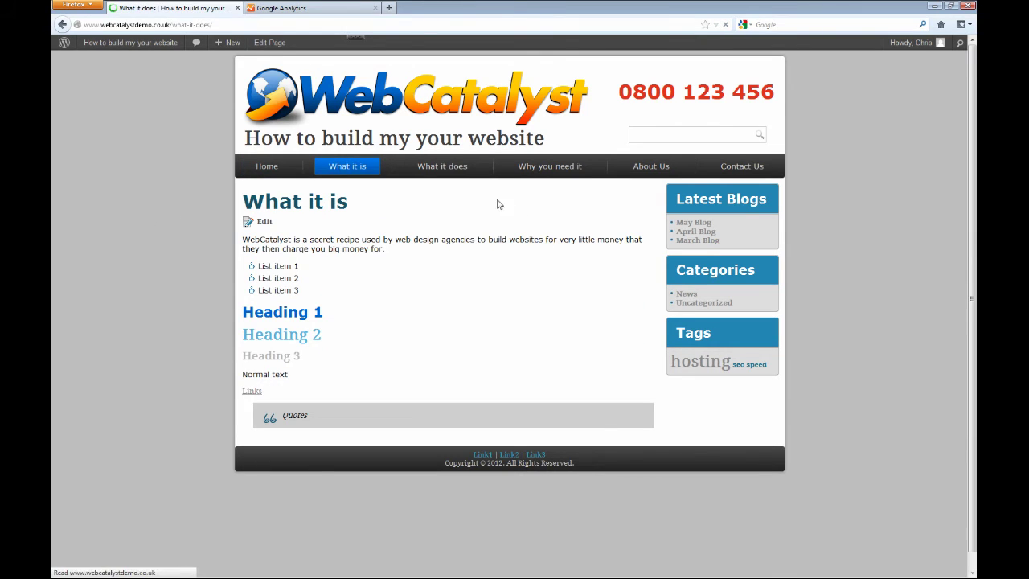
Step: Check the tracking status and tracking code on the Google Analytics property page against the live site
click(272, 13)
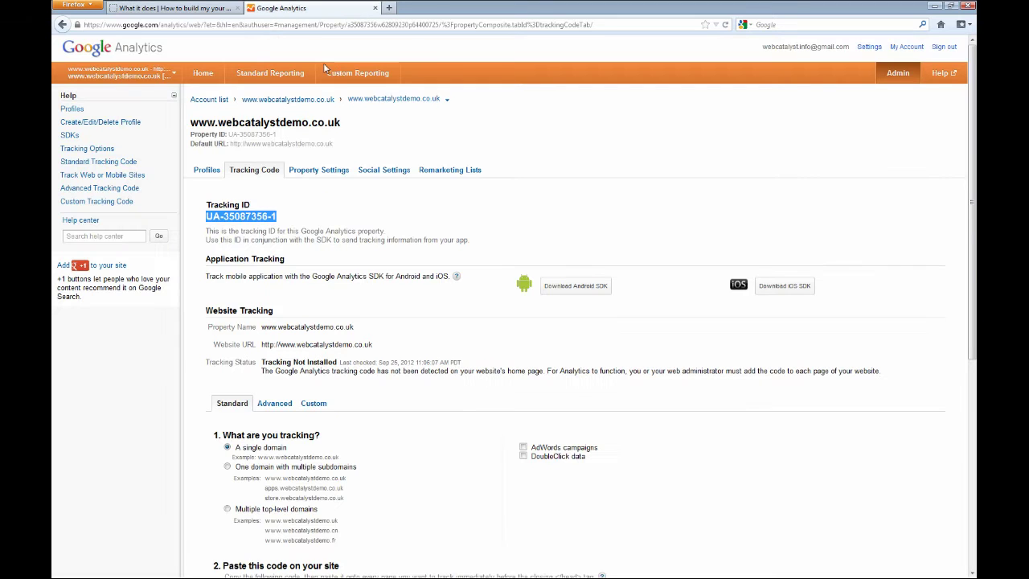
scroll(708, 344, down, 6)
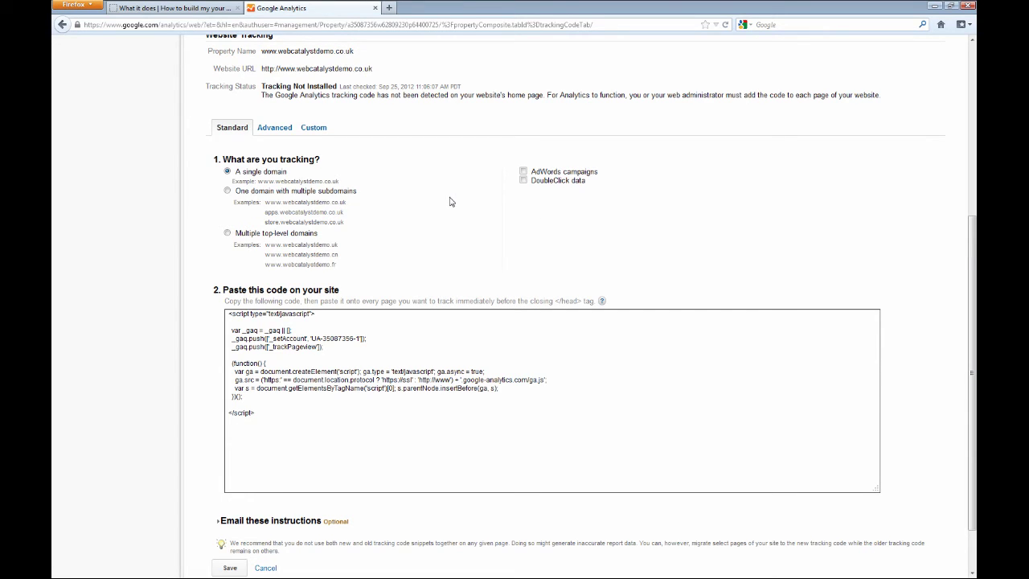
click(200, 9)
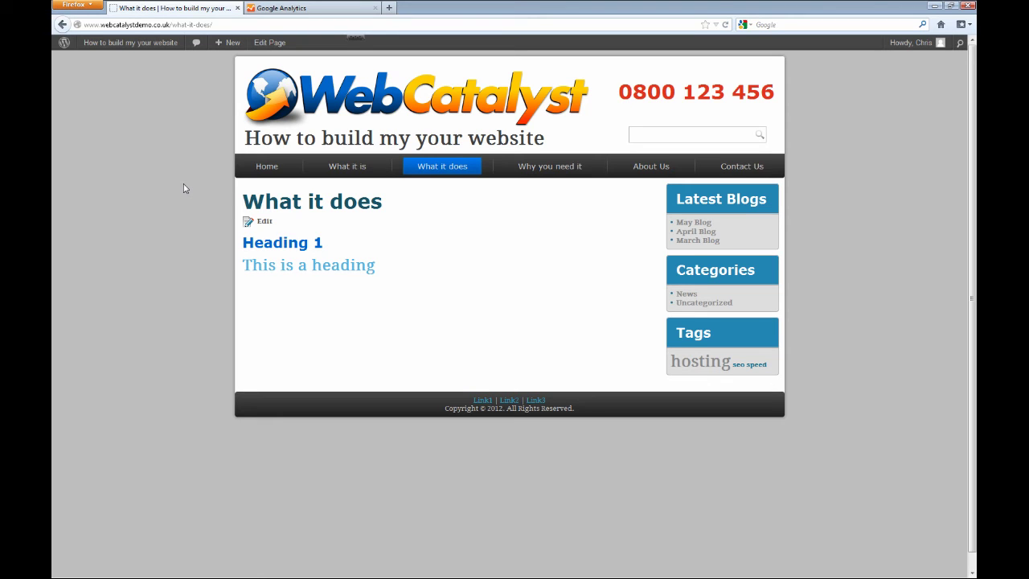
click(278, 9)
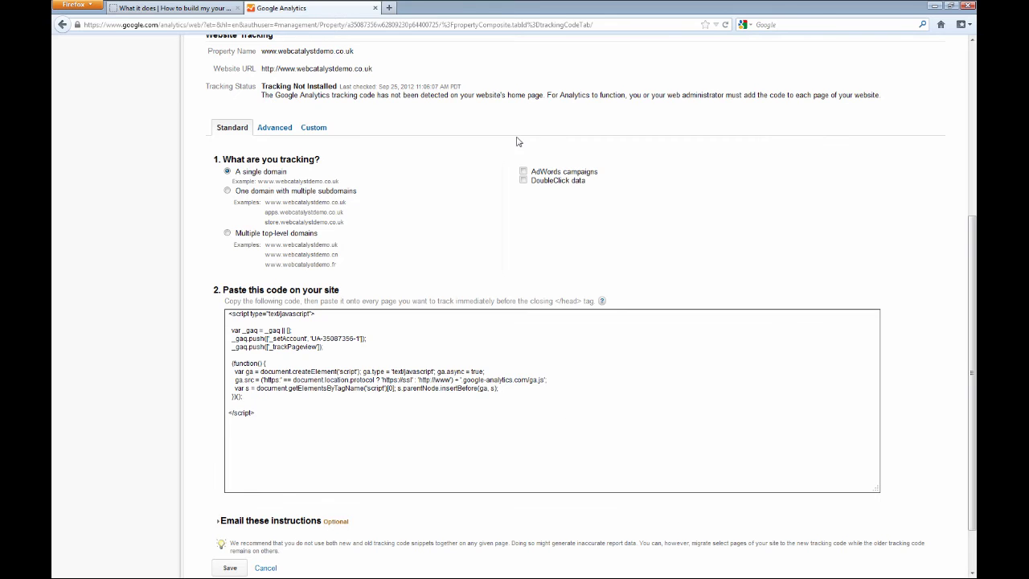
drag(972, 295, 973, 104)
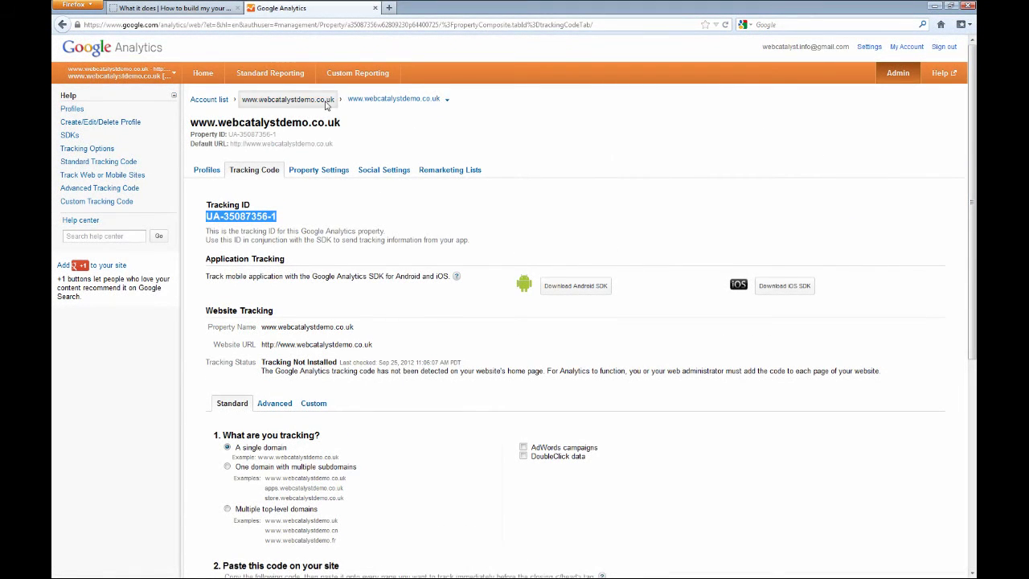
Step: Open the property's standard reporting and examine the visit statistics and demographics in the Visitors Overview
click(265, 75)
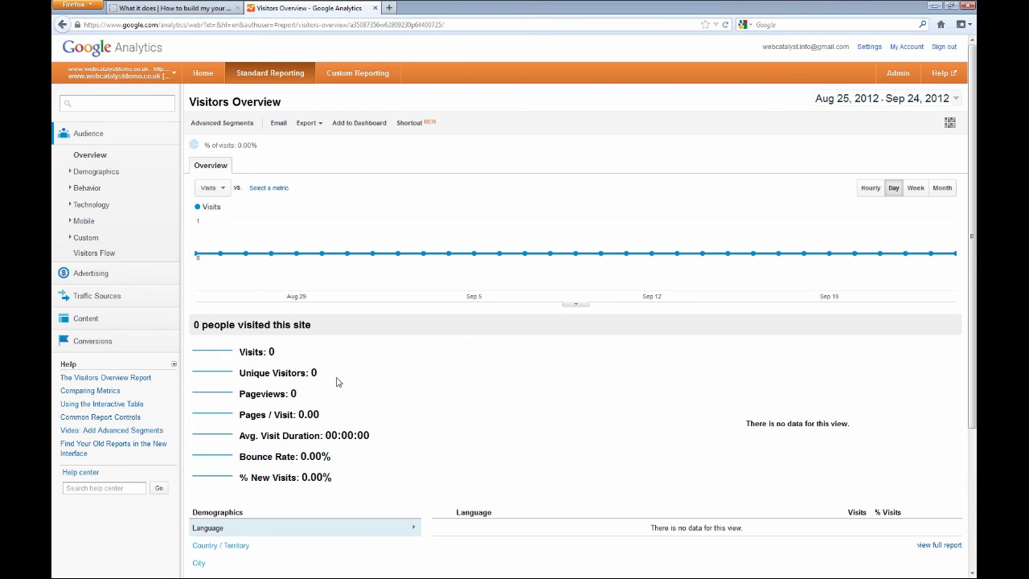
mouse_move(302, 415)
scroll(711, 361, down, 4)
scroll(658, 266, up, 4)
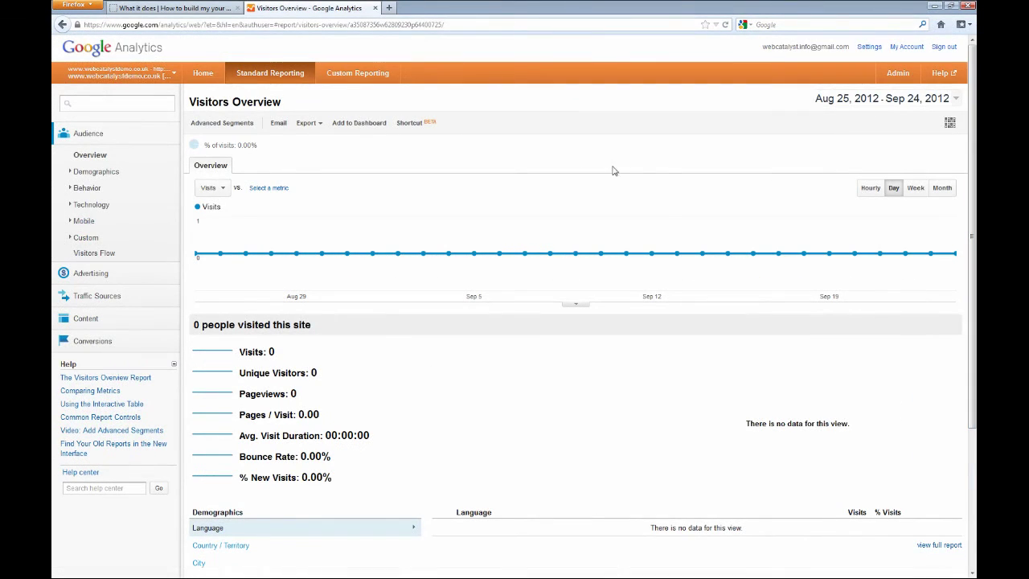